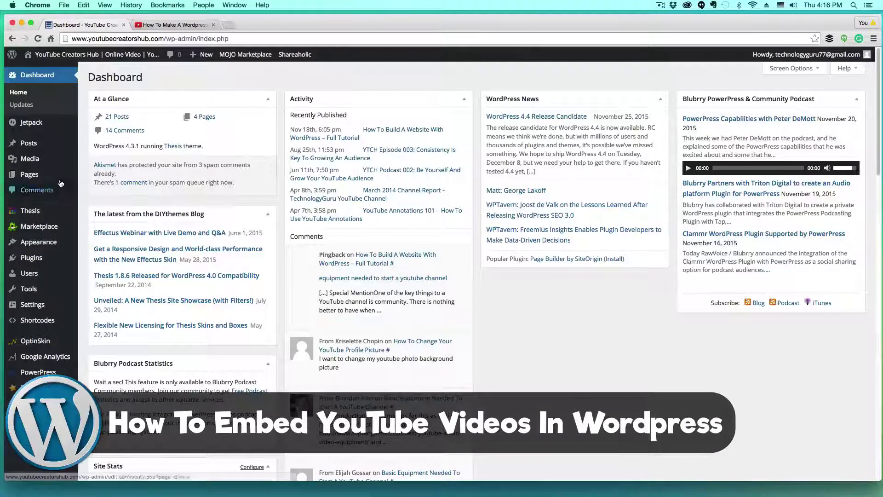
From the Posts list, open 'How To Change Your YouTube Profile Picture' in the editor
click(41, 144)
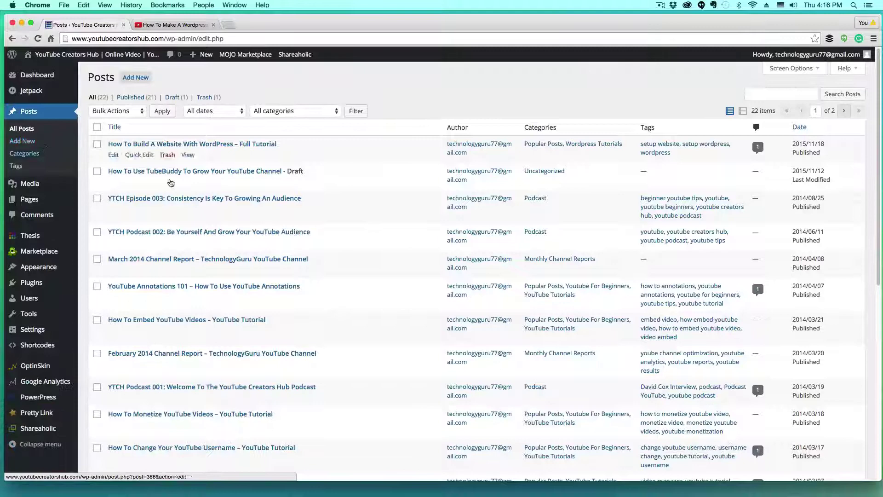
mouse_move(340, 239)
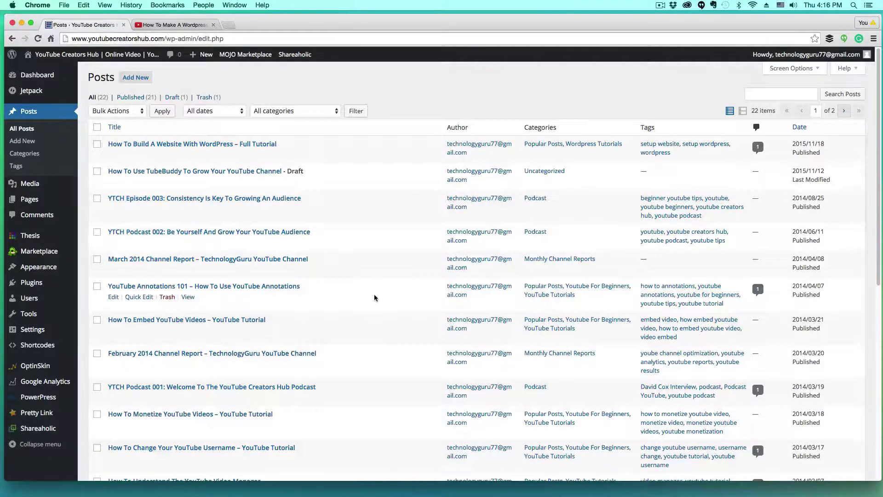
scroll(375, 296, down, 10)
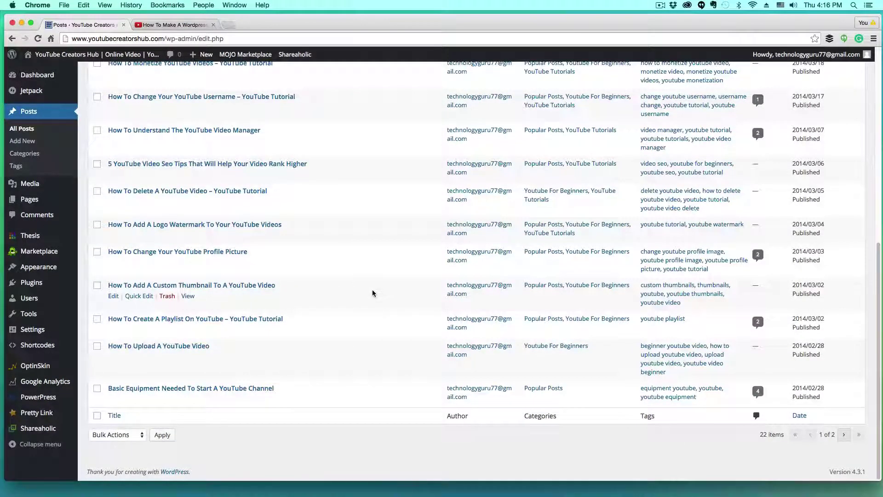
scroll(371, 292, up, 1)
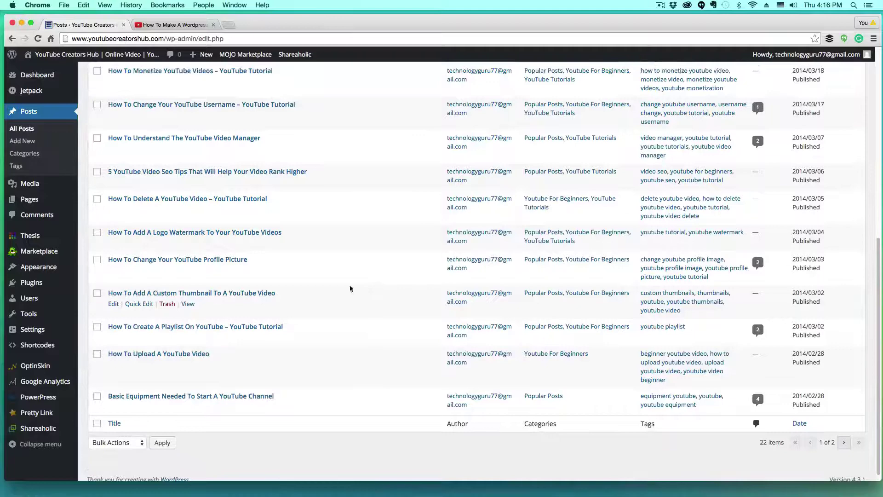
click(113, 273)
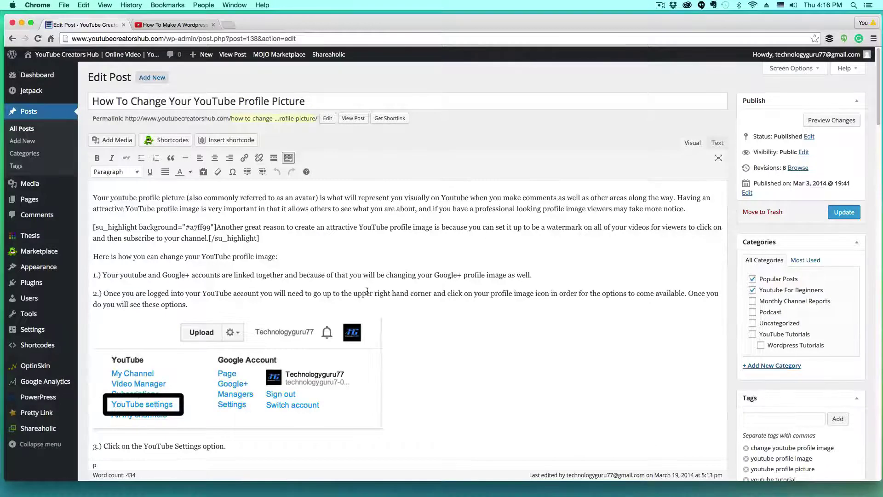
Insert blank lines above the first paragraph and place the cursor on the top blank line
scroll(367, 291, down, 3)
scroll(378, 233, down, 14)
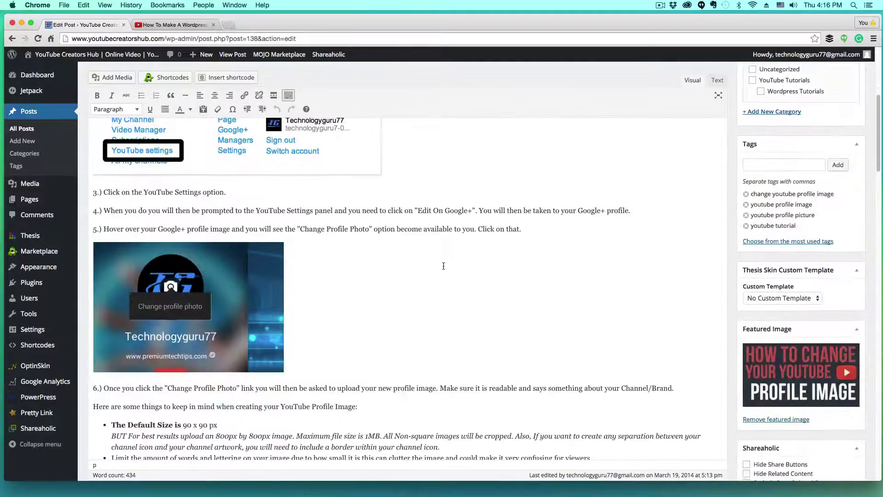
scroll(445, 261, down, 10)
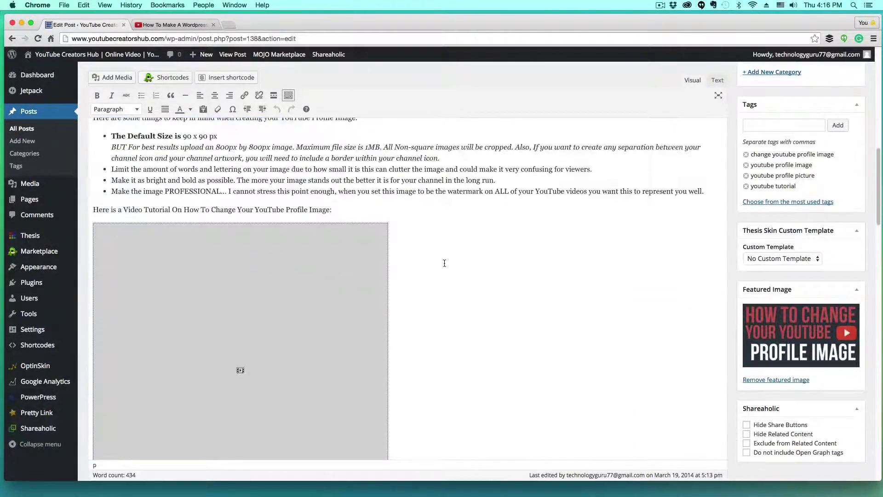
scroll(444, 261, up, 5)
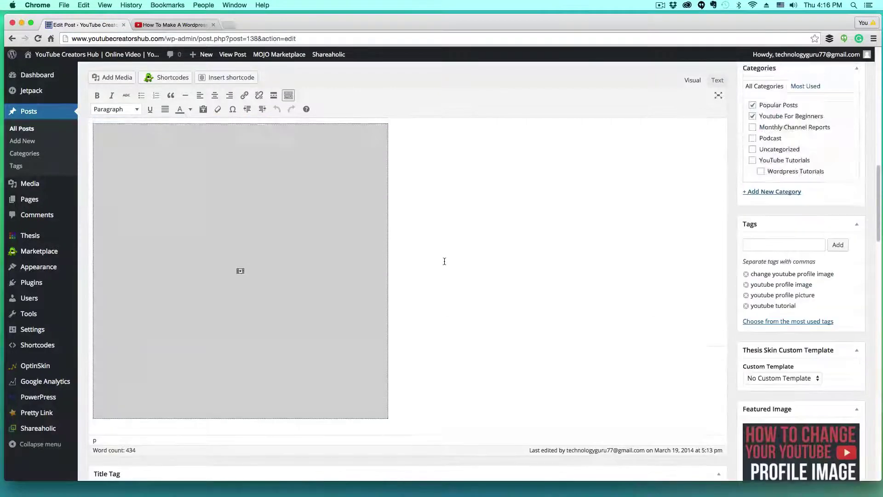
scroll(444, 263, up, 15)
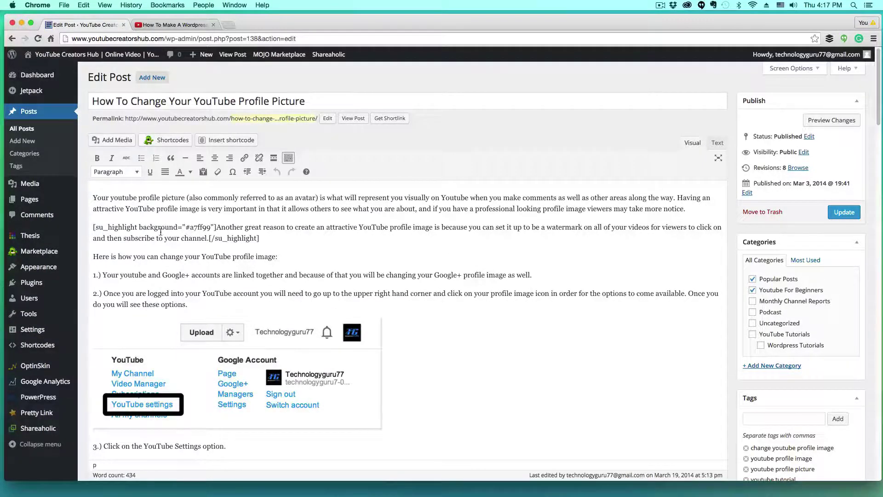
click(93, 197)
key(Return)
key(Return)
scroll(97, 184, down, 1)
click(97, 157)
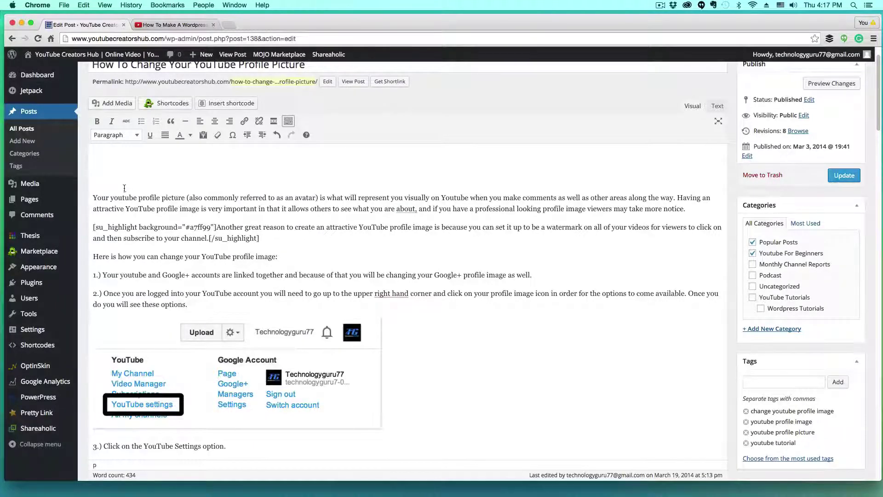
On the YouTube tab, open the Share options for the 'How To Make A Wordpress Website' video
click(157, 25)
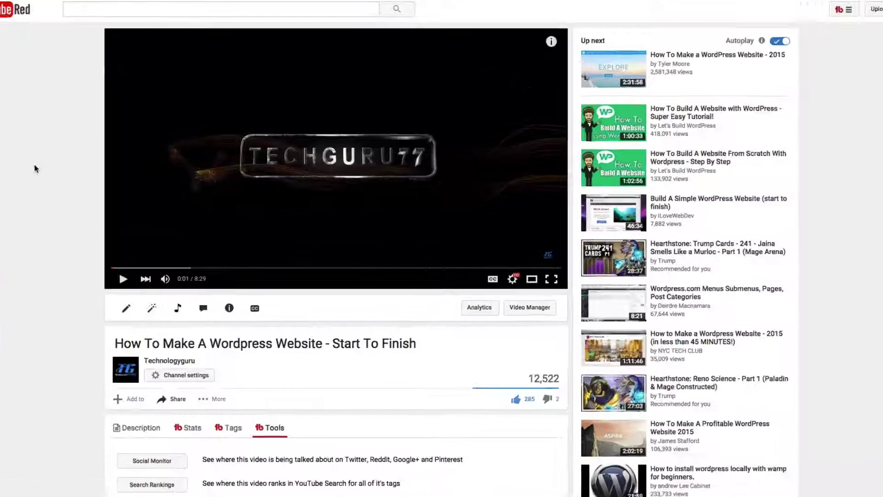
scroll(17, 169, down, 1)
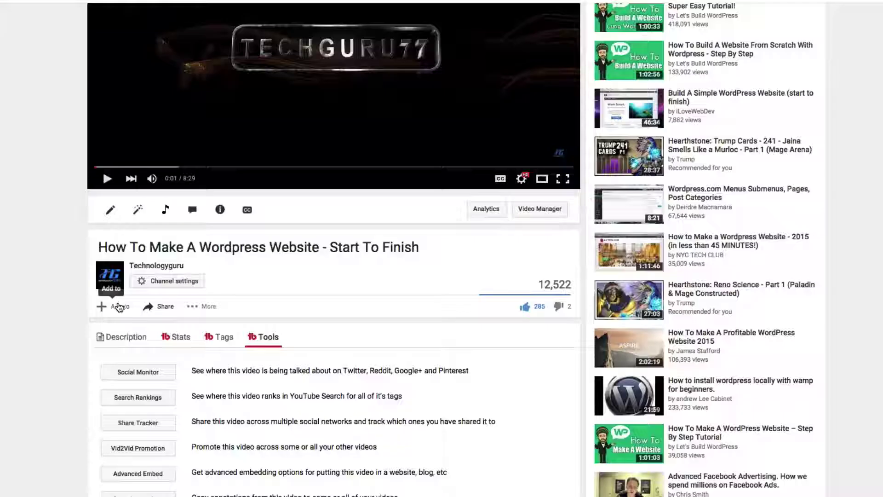
click(166, 307)
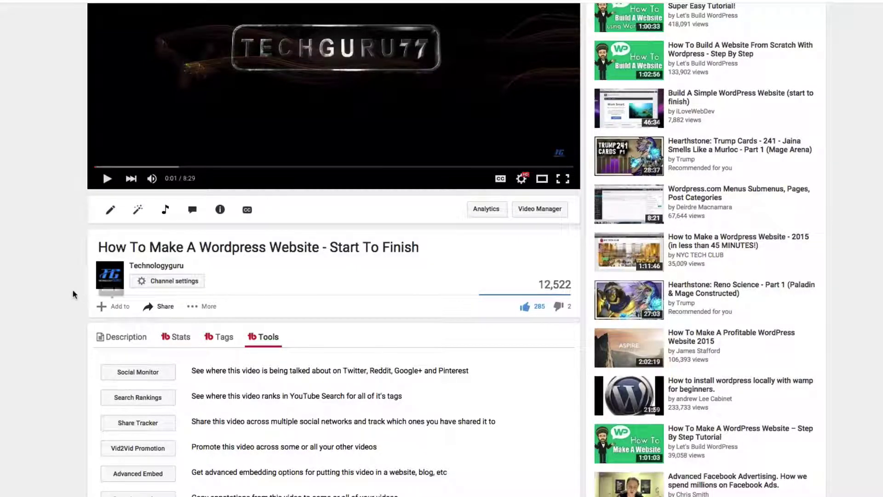
Select the entire iframe embed code and collapse the embed preview and options with SHOW LESS
scroll(70, 290, down, 5)
scroll(73, 293, down, 2)
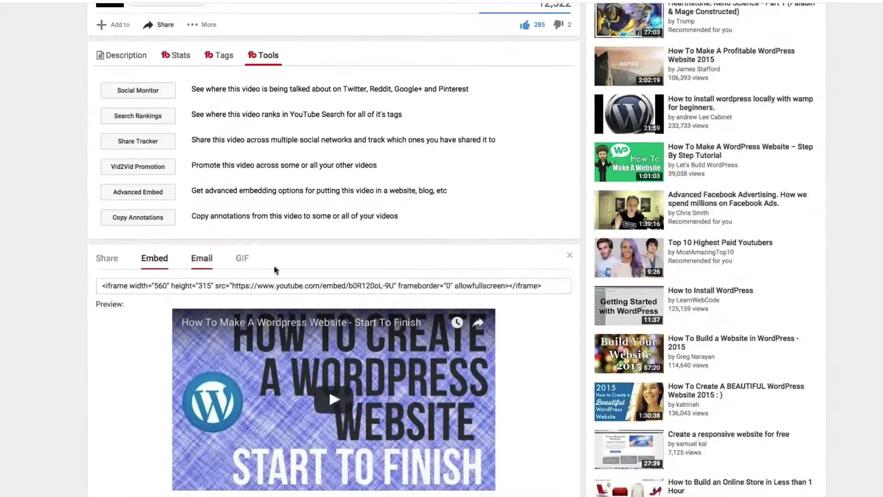
scroll(48, 226, down, 5)
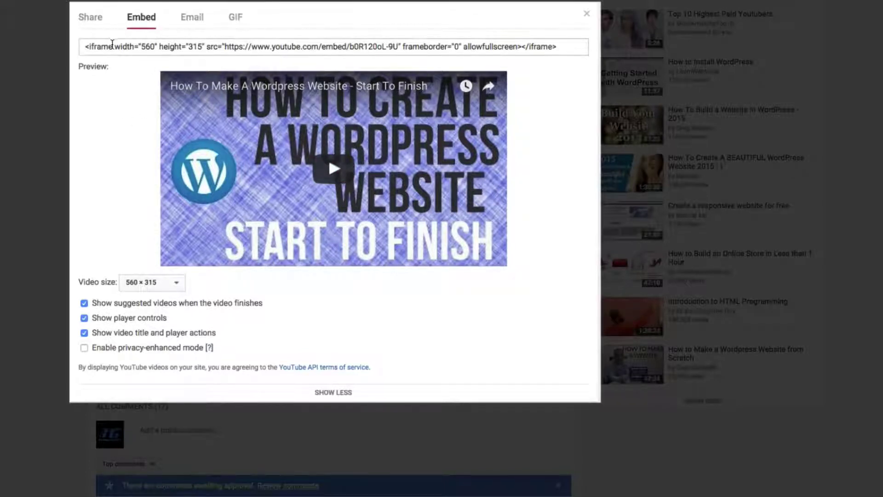
click(135, 46)
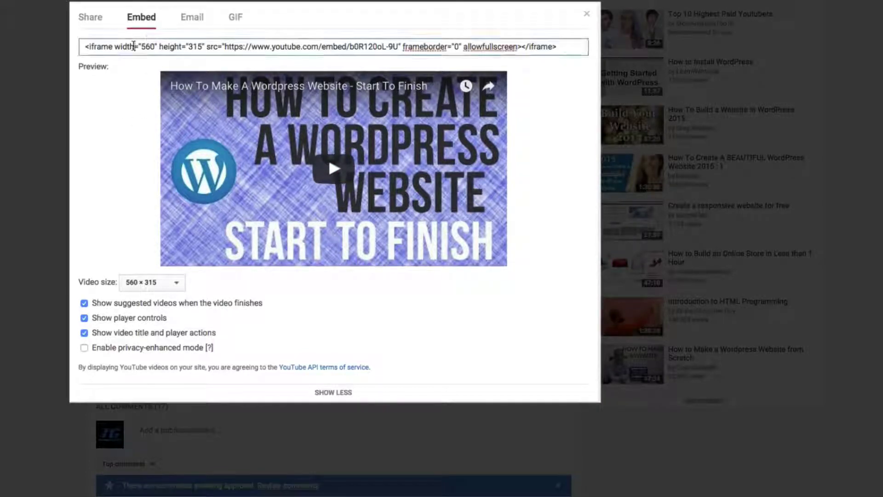
drag(85, 48, 568, 50)
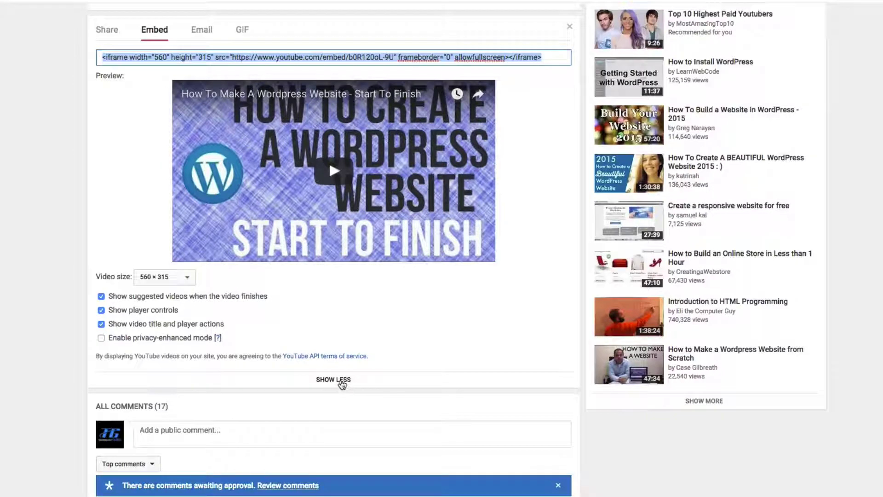
click(336, 392)
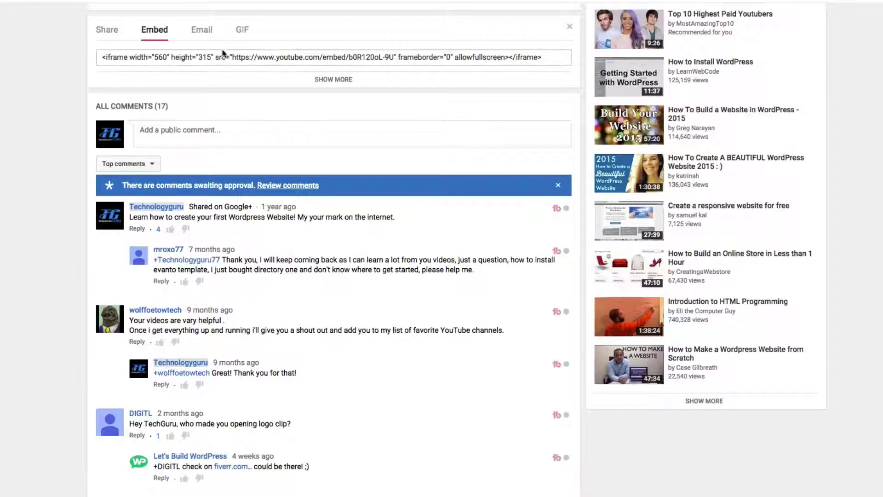
Expand the embed options again, try Custom size, then set the video size back to 560 × 315
click(336, 81)
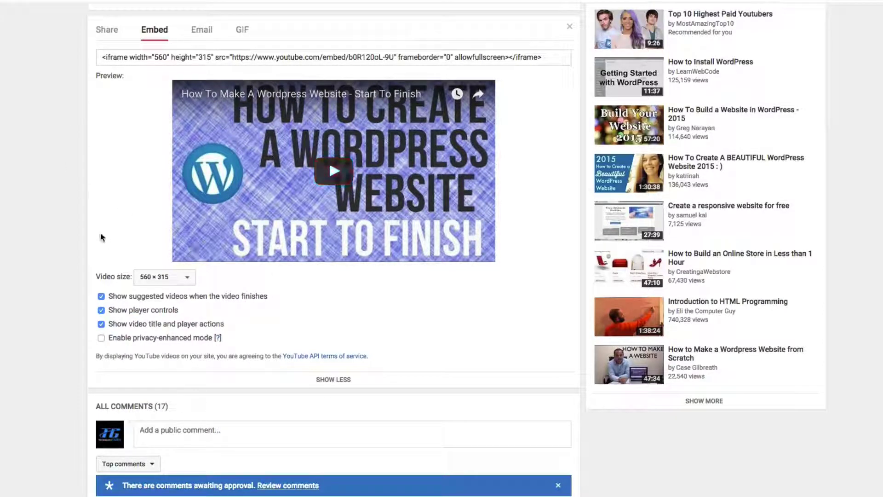
click(184, 278)
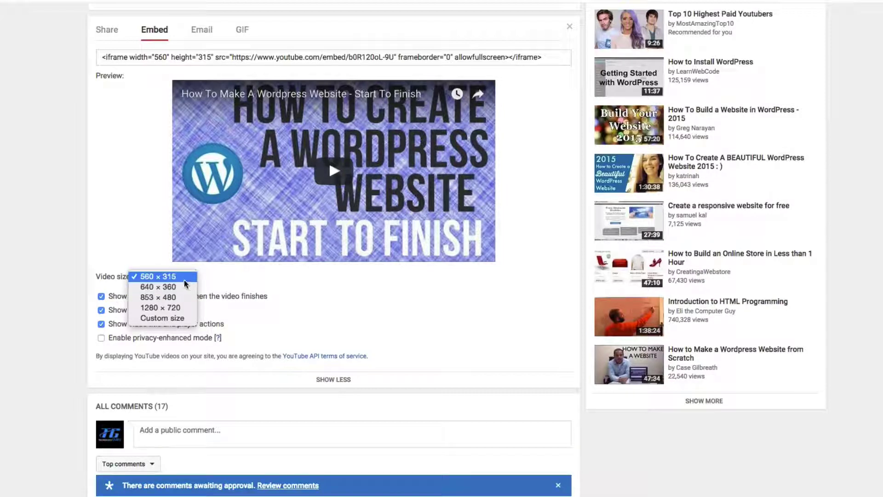
click(184, 280)
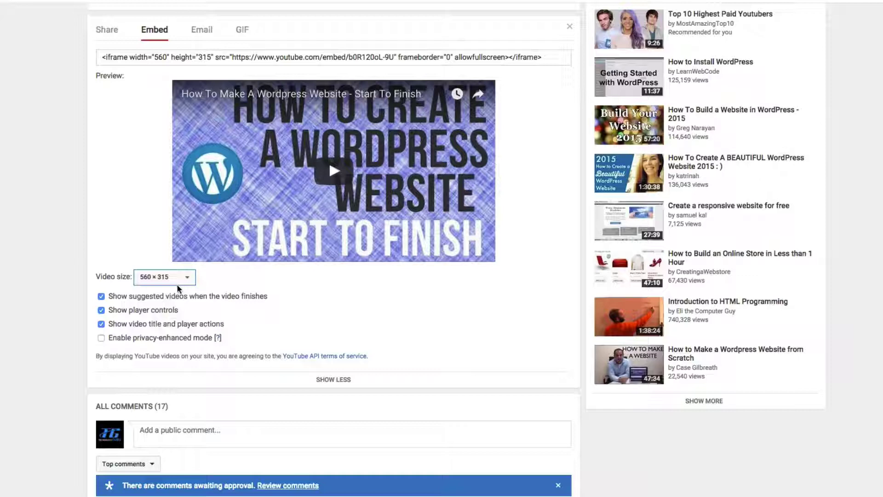
click(182, 281)
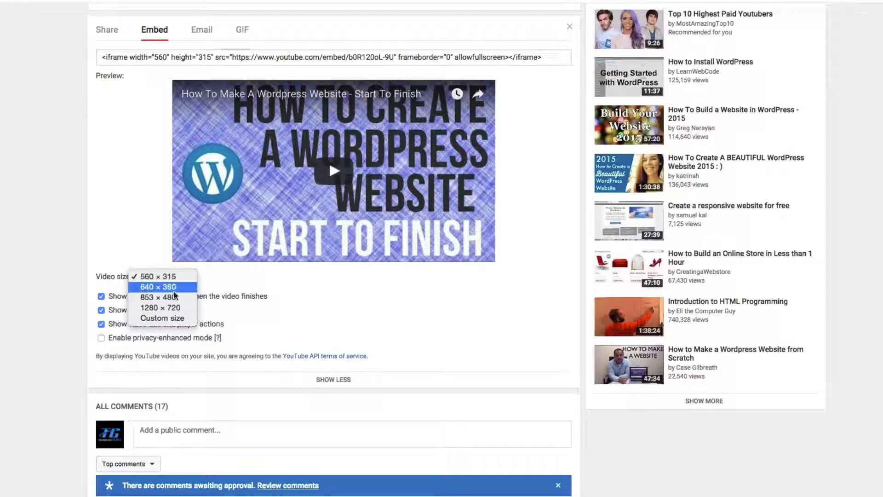
click(174, 318)
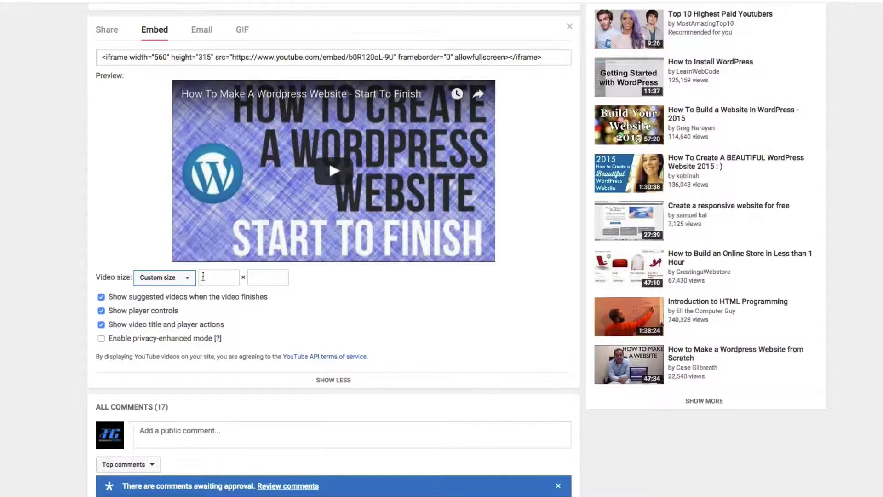
click(180, 277)
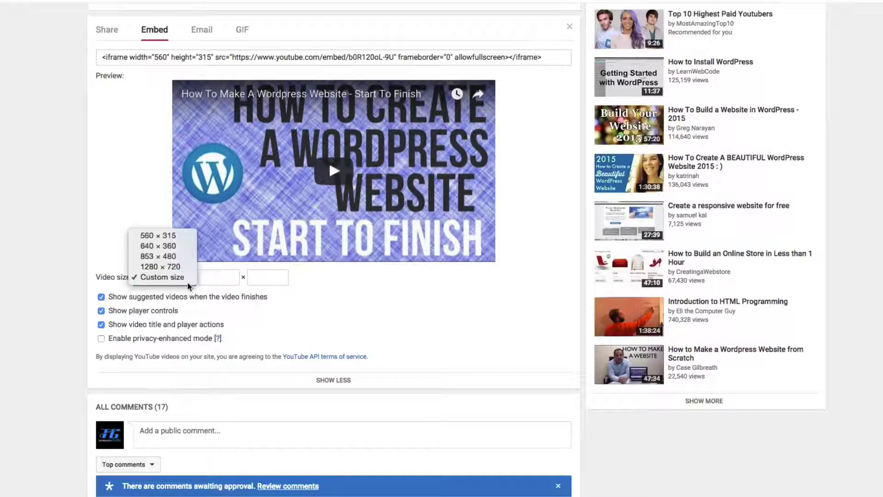
click(165, 237)
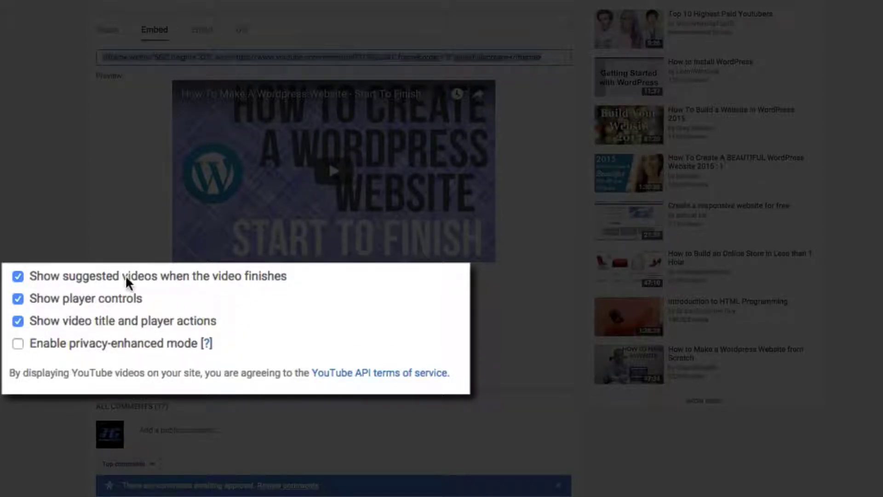
click(99, 299)
click(90, 299)
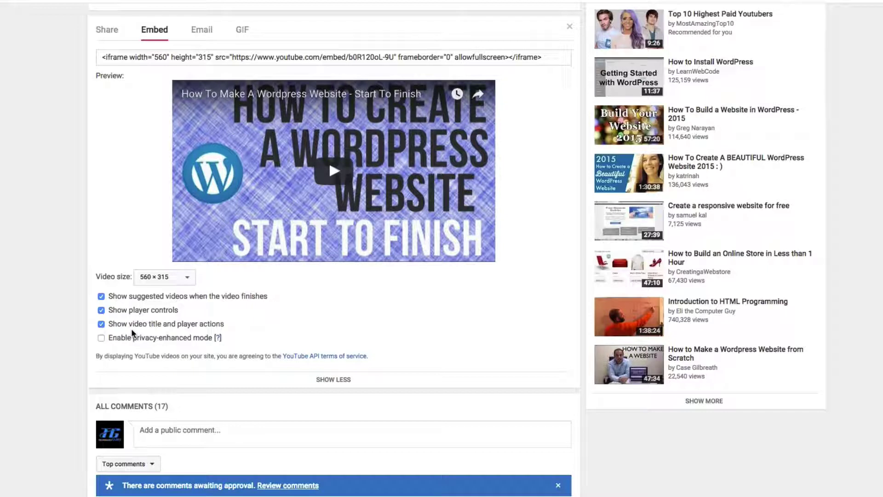
Select the whole iframe embed code and copy it from the right-click menu
scroll(197, 69, up, 1)
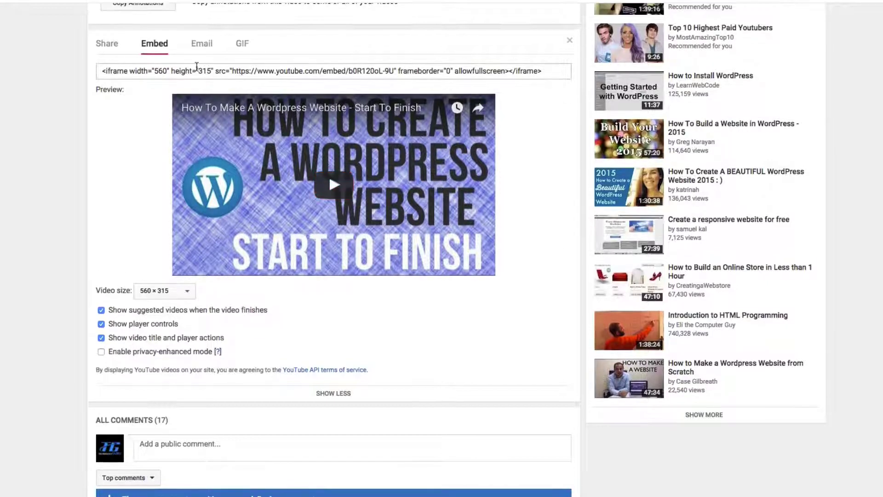
click(197, 69)
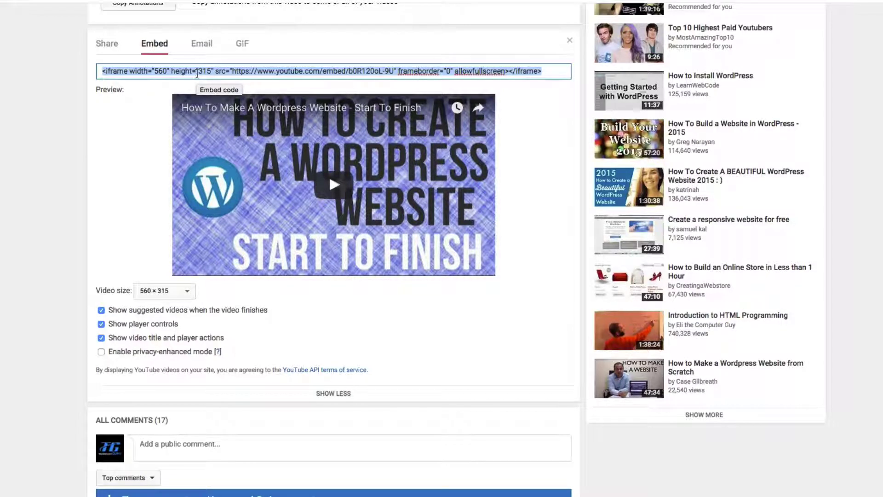
right_click(199, 74)
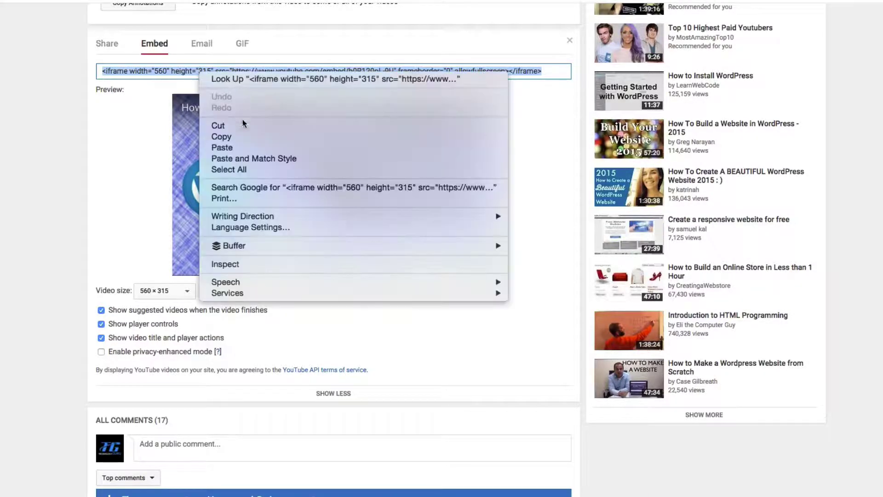
click(224, 134)
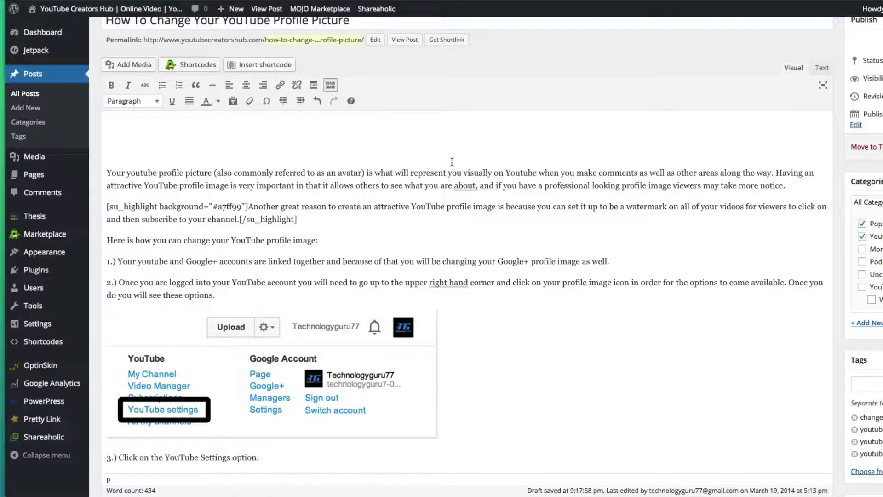
In the Text tab, paste the iframe embed code on a new blank line at the top of the post
click(648, 141)
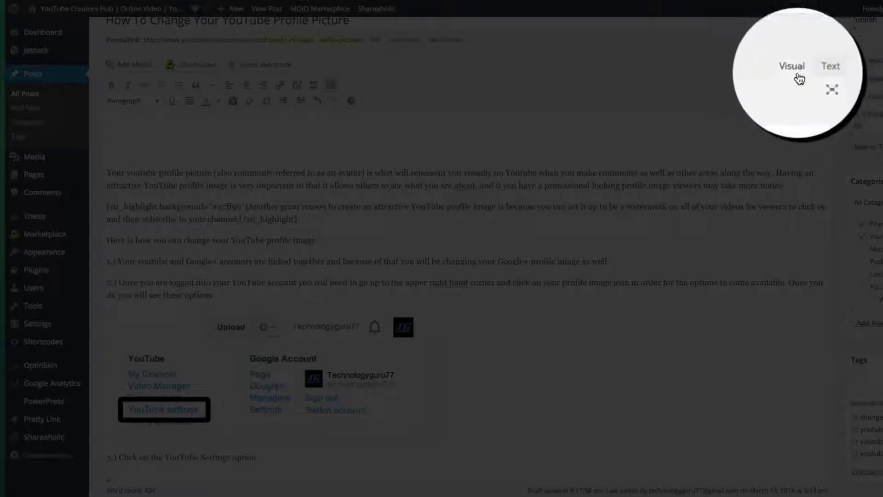
click(827, 74)
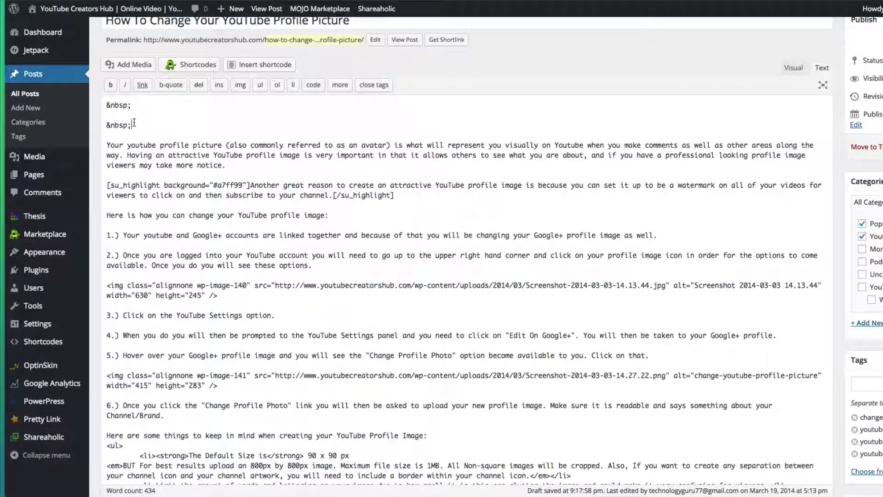
key(Return)
key(Return)
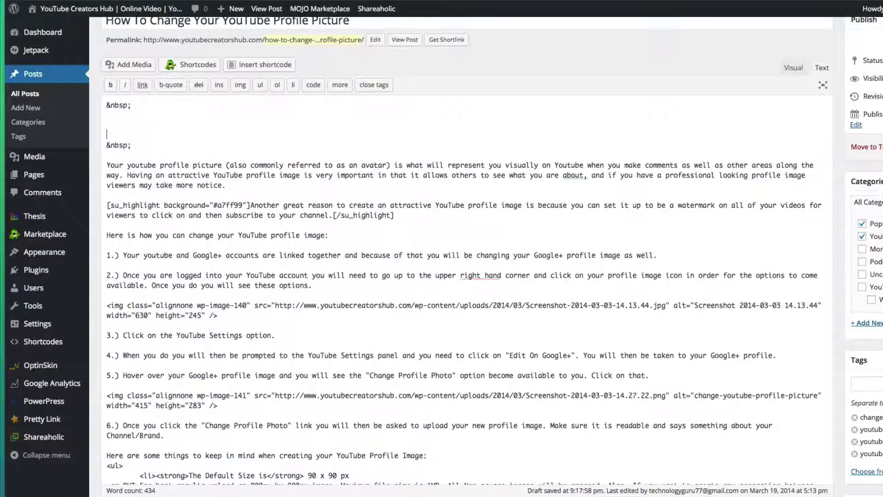
right_click(113, 123)
click(143, 175)
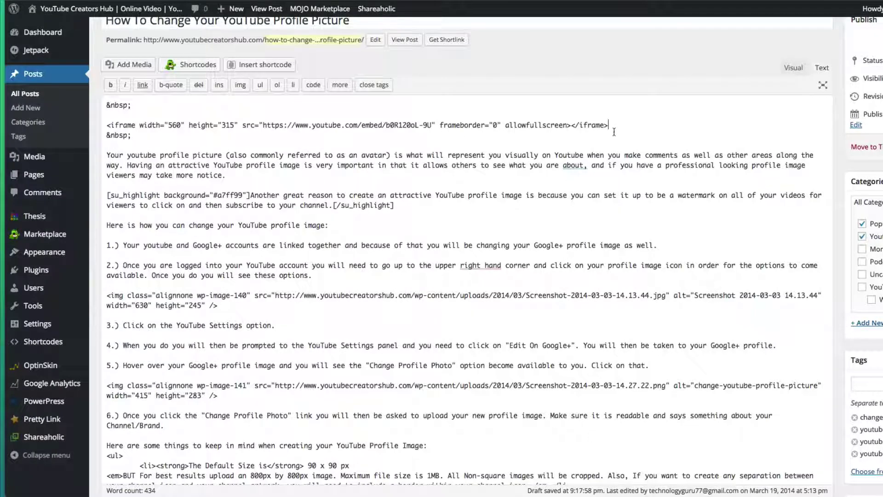
Switch back to the Visual tab and open Preview Changes for the post
click(795, 69)
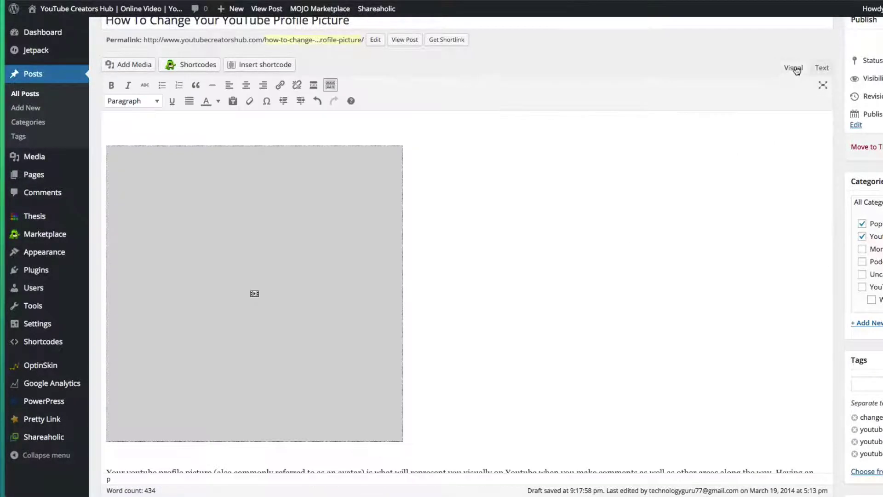
scroll(524, 219, down, 3)
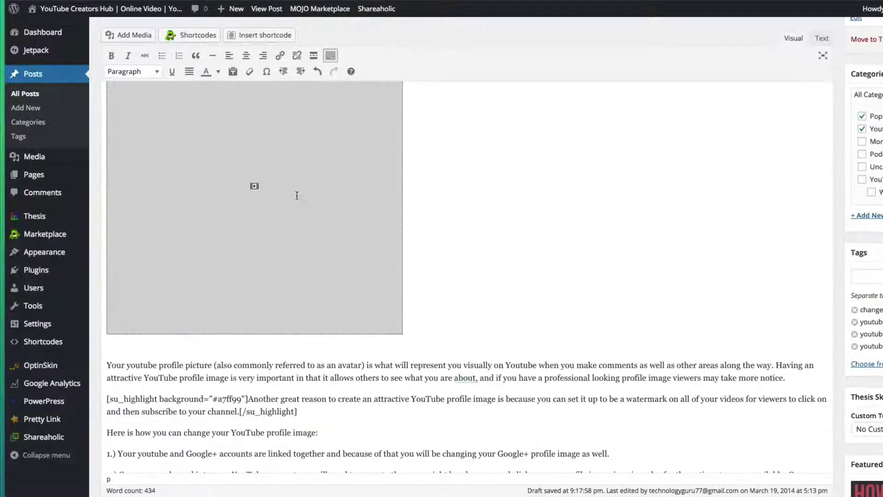
scroll(709, 199, up, 3)
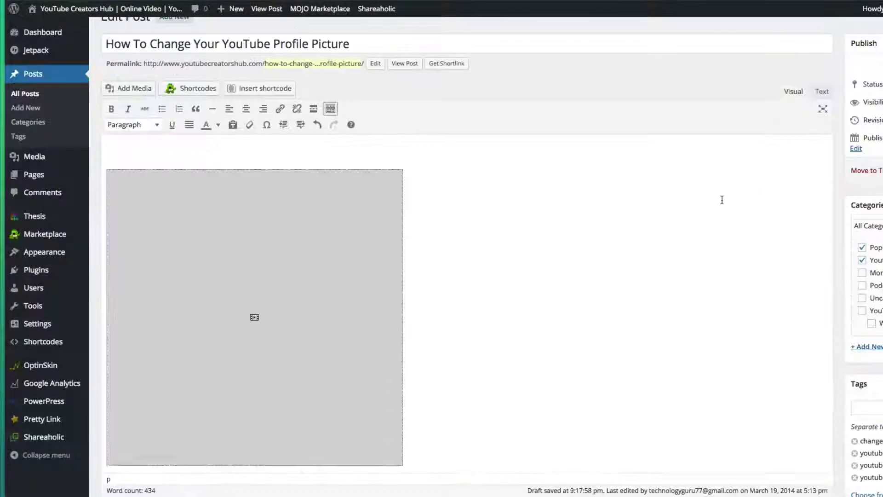
click(876, 90)
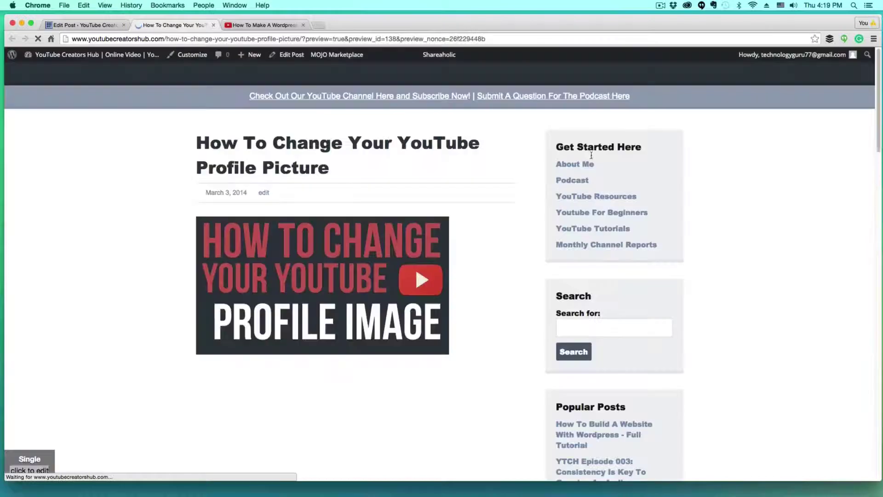
Play the embedded YouTube video in the post preview, then return to the Edit Post tab
scroll(116, 326, down, 2)
scroll(116, 326, down, 5)
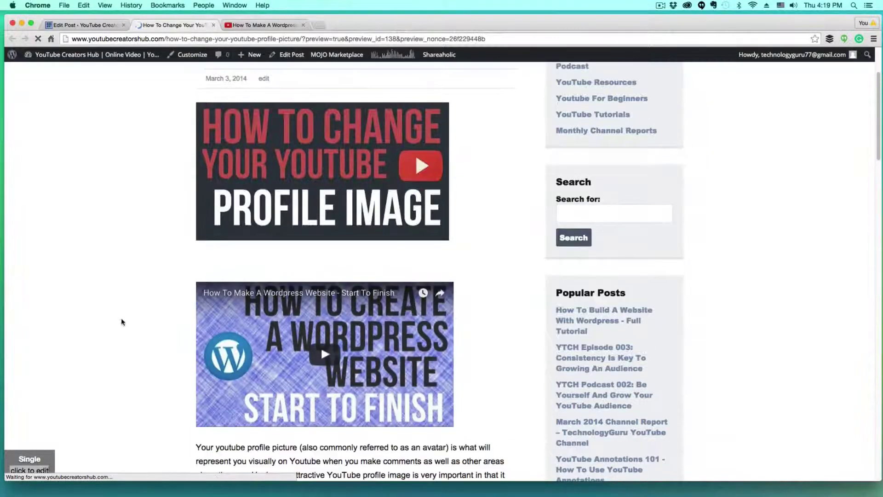
click(334, 332)
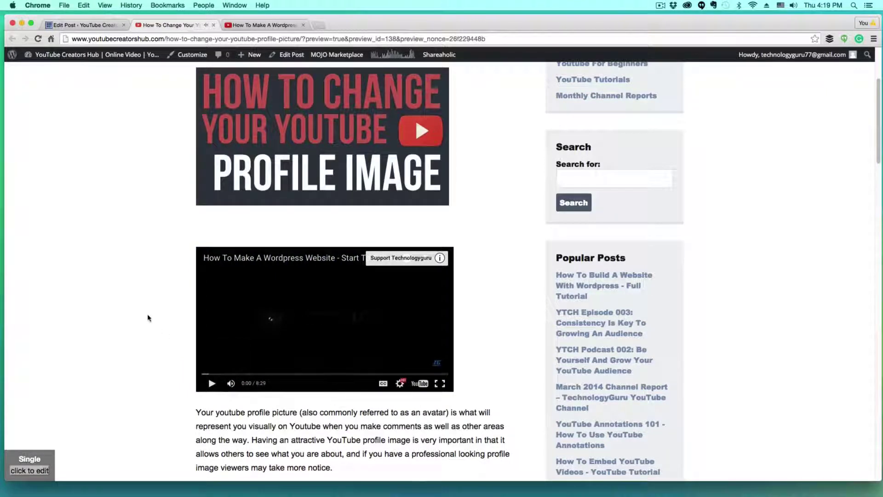
scroll(159, 313, up, 1)
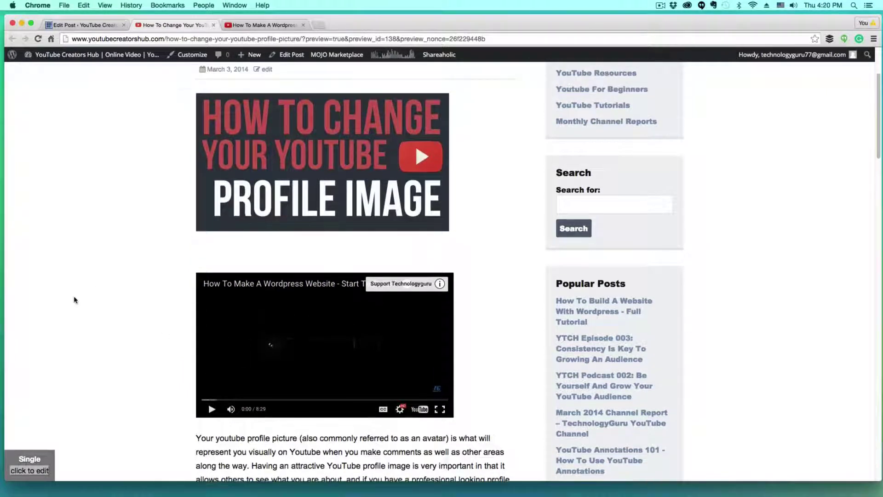
scroll(152, 272, up, 4)
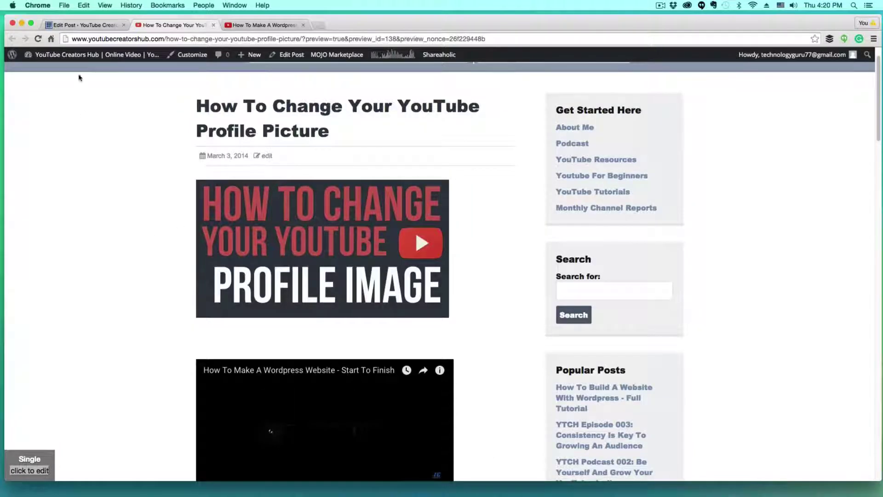
click(101, 25)
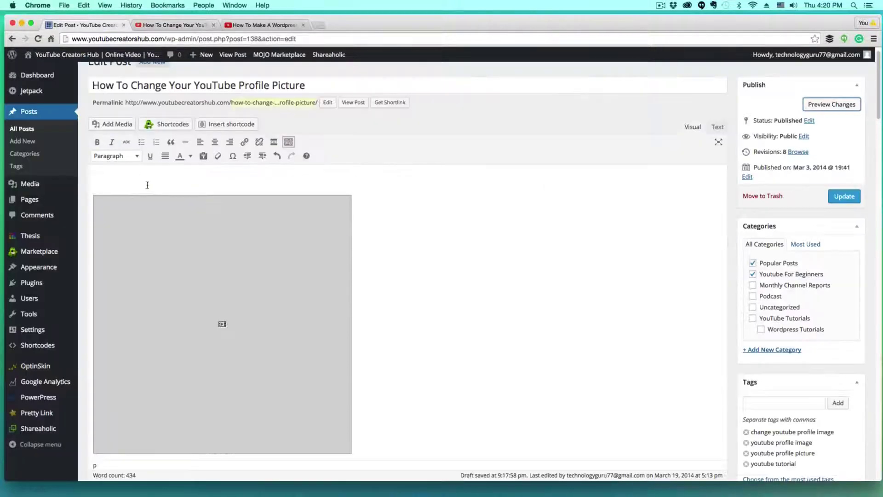
Leave the editor for All Posts, then close the preview tab to reveal the YouTube embed page
click(50, 125)
click(491, 174)
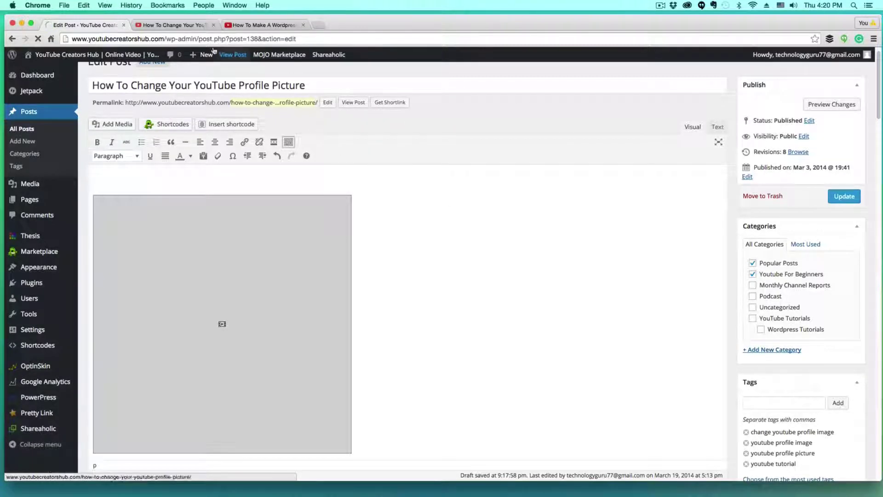
click(194, 25)
click(213, 25)
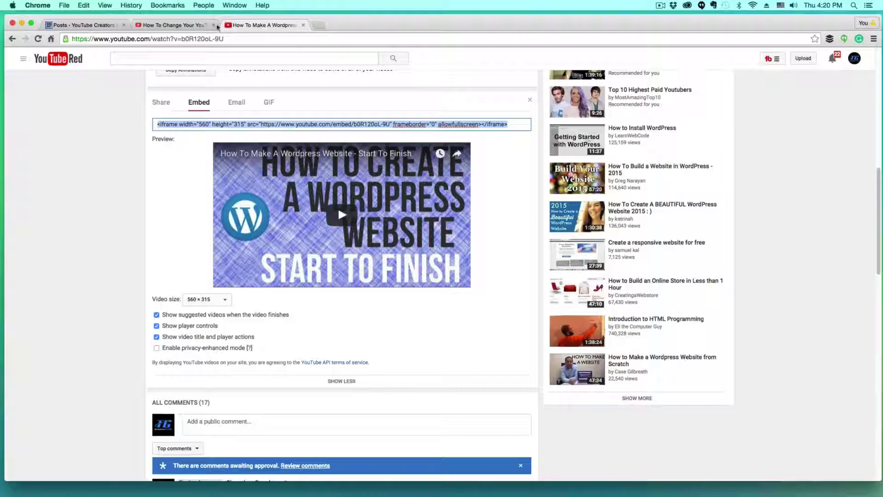
scroll(152, 287, down, 1)
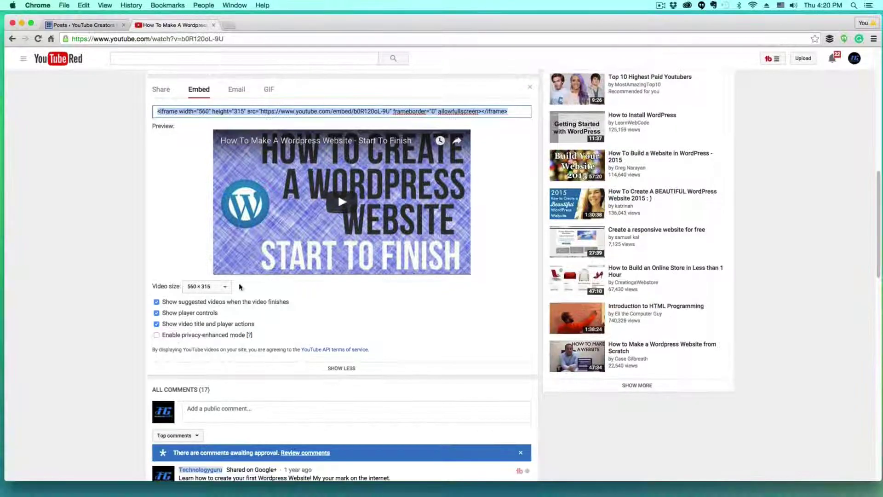
scroll(380, 301, up, 2)
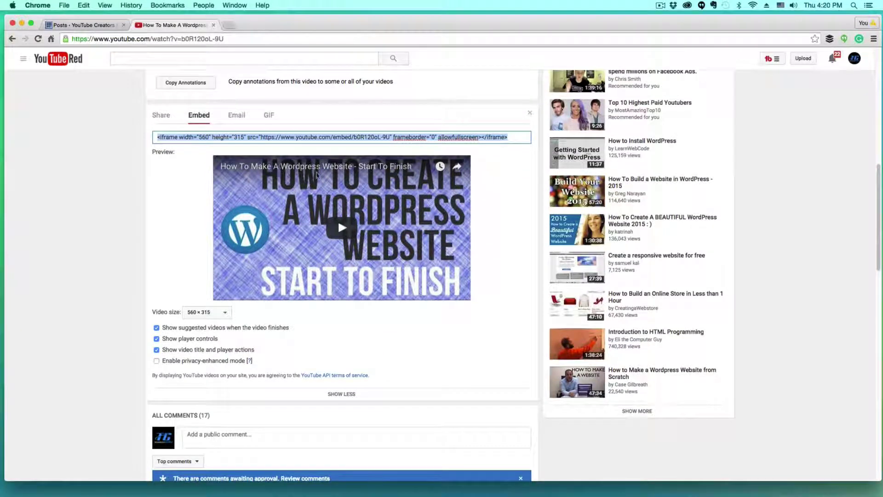
Return to the 'Posts · YouTube Creators' tab showing the WordPress Posts list of 22 posts
click(96, 26)
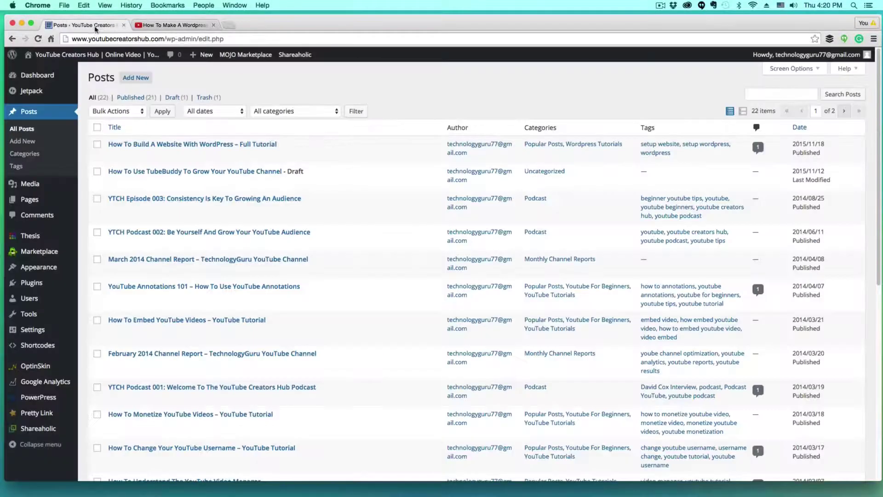